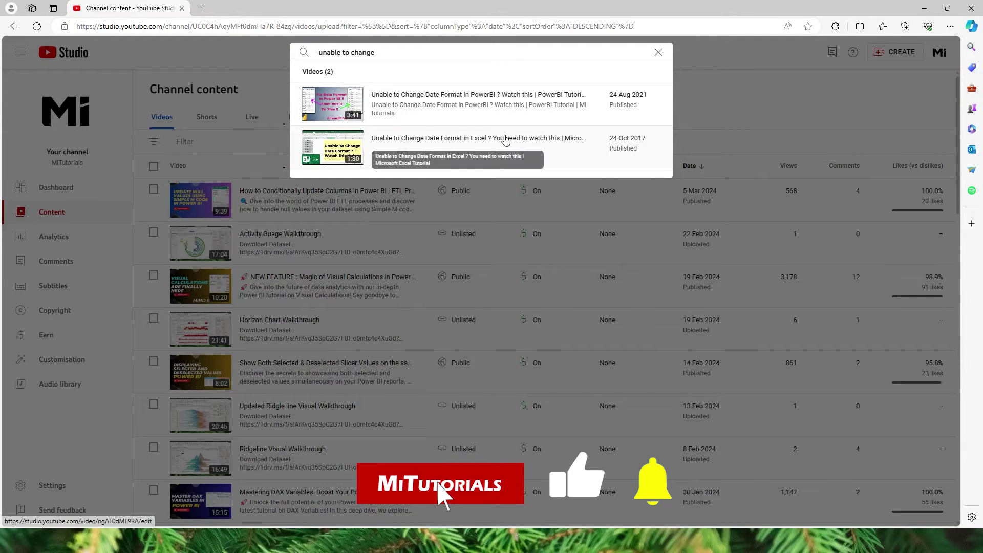
Search Channel content for 'unable to change' and review the two matching video results
{"action": "mouse_move", "coordinate": [495, 123]}
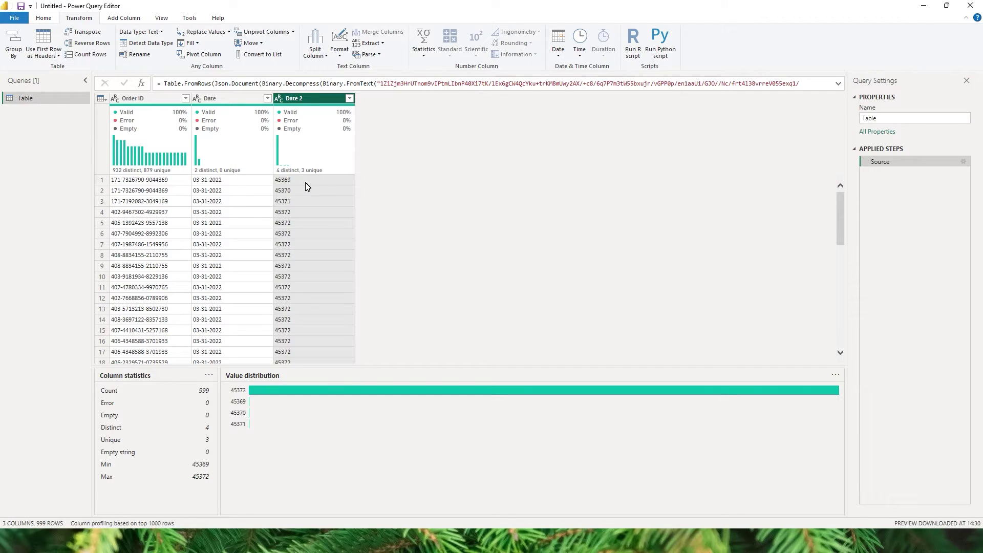
Change Date 2's data type to Date, which turns all its values into Error
{"action": "left_click", "coordinate": [239, 98]}
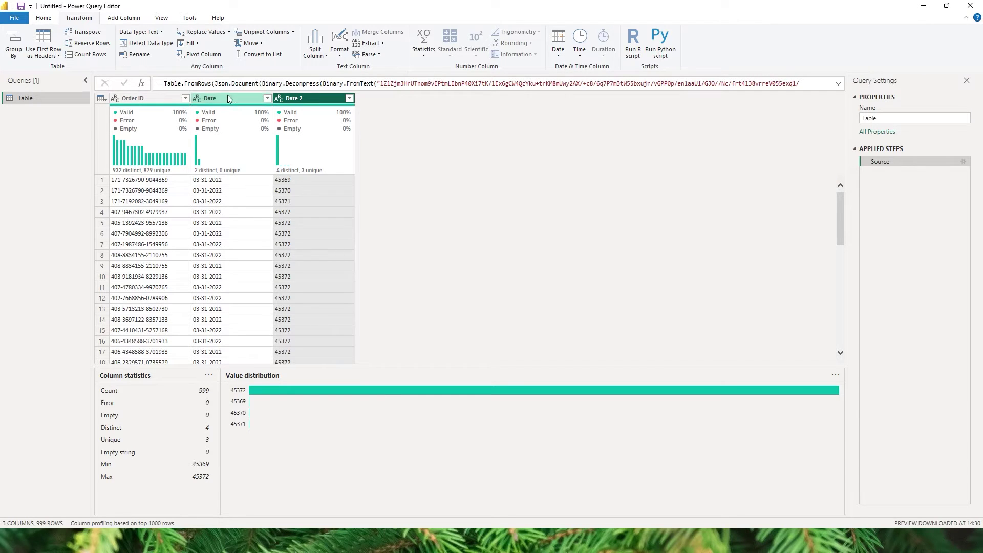
{"action": "left_click", "coordinate": [315, 99]}
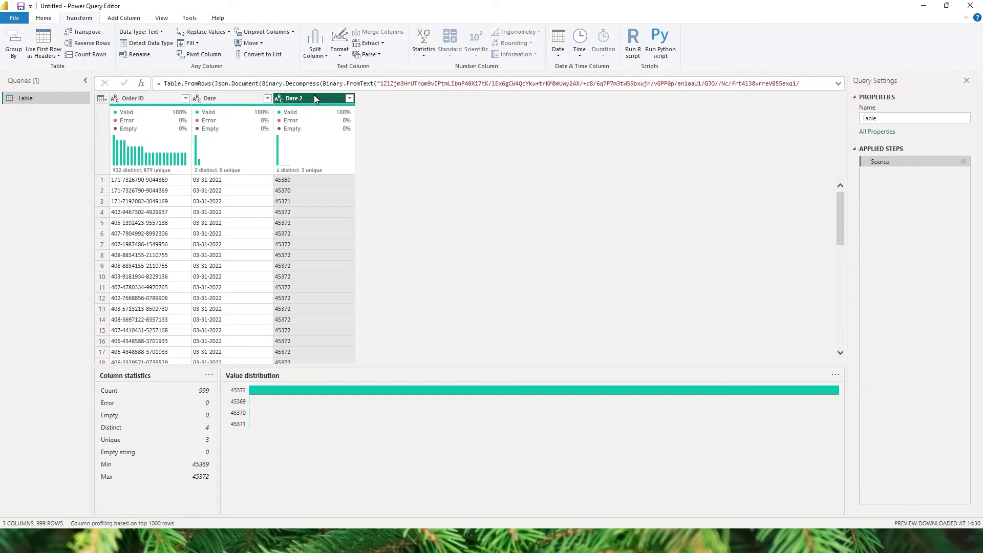
{"action": "left_click", "coordinate": [89, 19]}
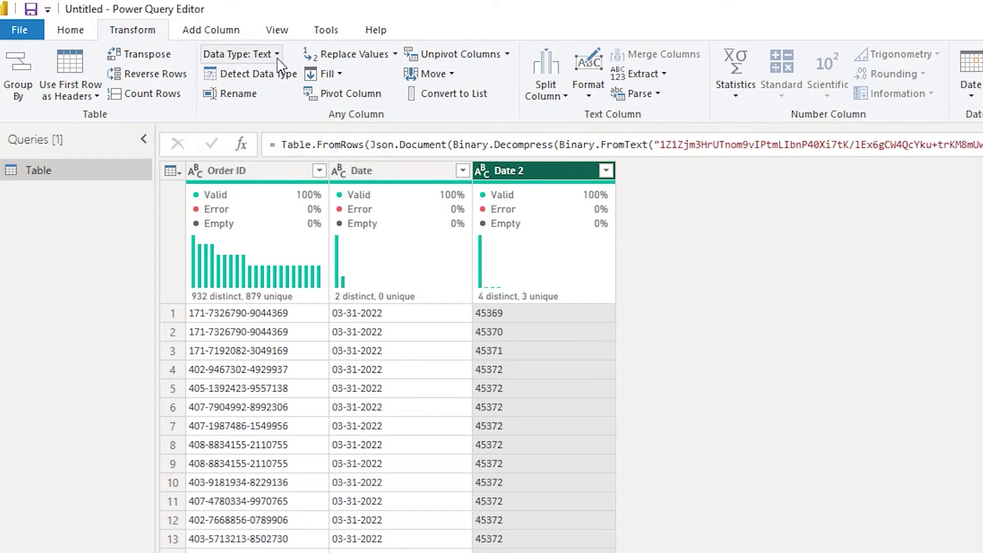
{"action": "left_click", "coordinate": [278, 55]}
{"action": "left_click", "coordinate": [258, 177]}
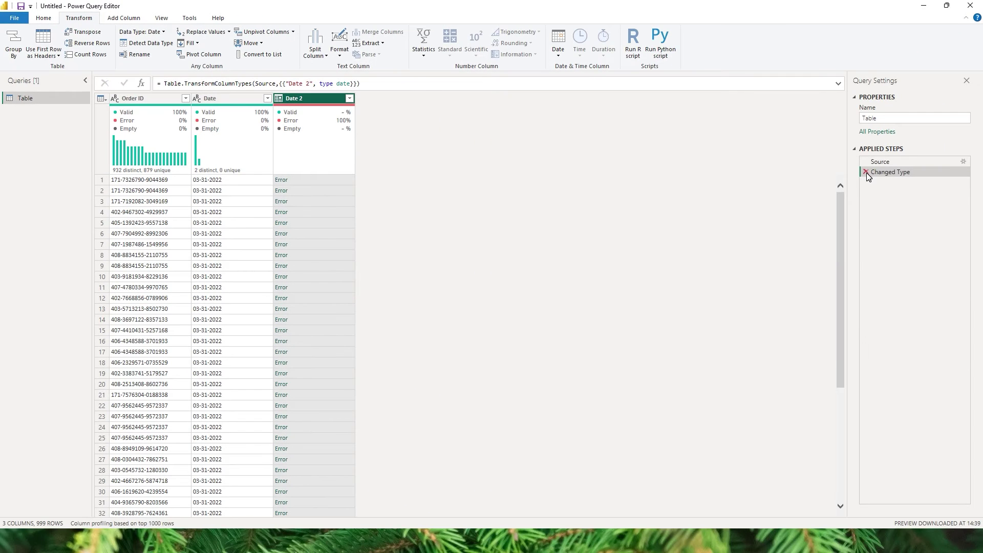
Delete the erroring Changed Type step and convert Date 2 to Whole Number
{"action": "left_click", "coordinate": [866, 173]}
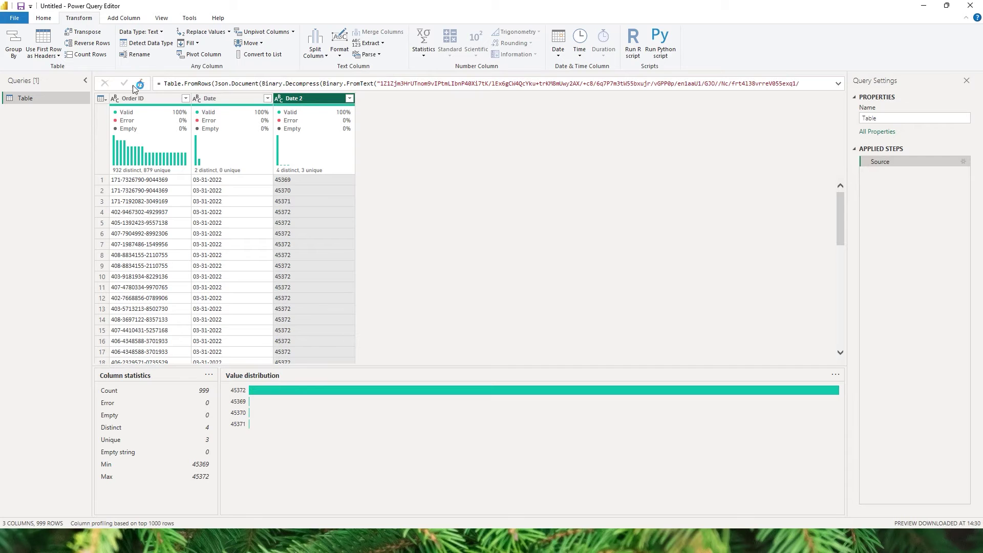
{"action": "left_click", "coordinate": [141, 32]}
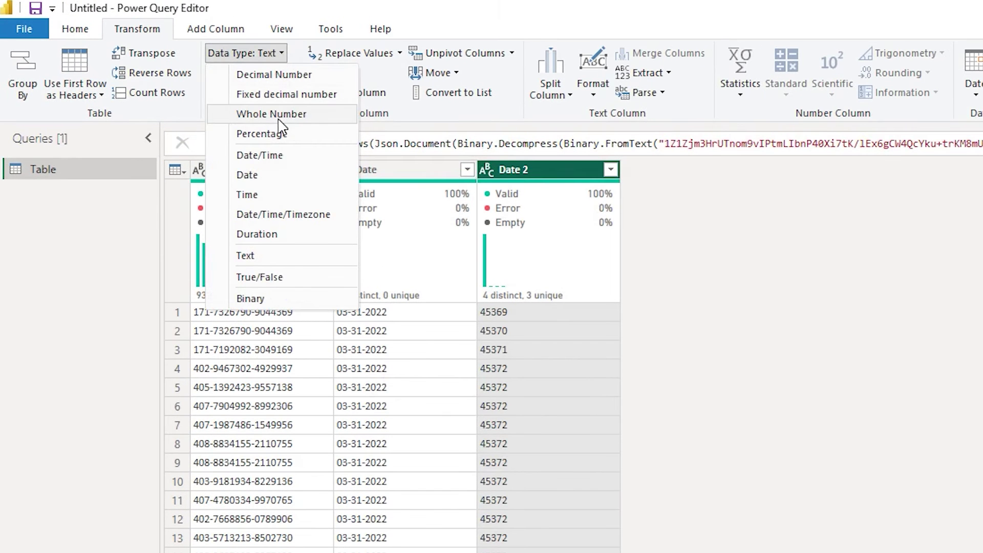
{"action": "left_click", "coordinate": [272, 114]}
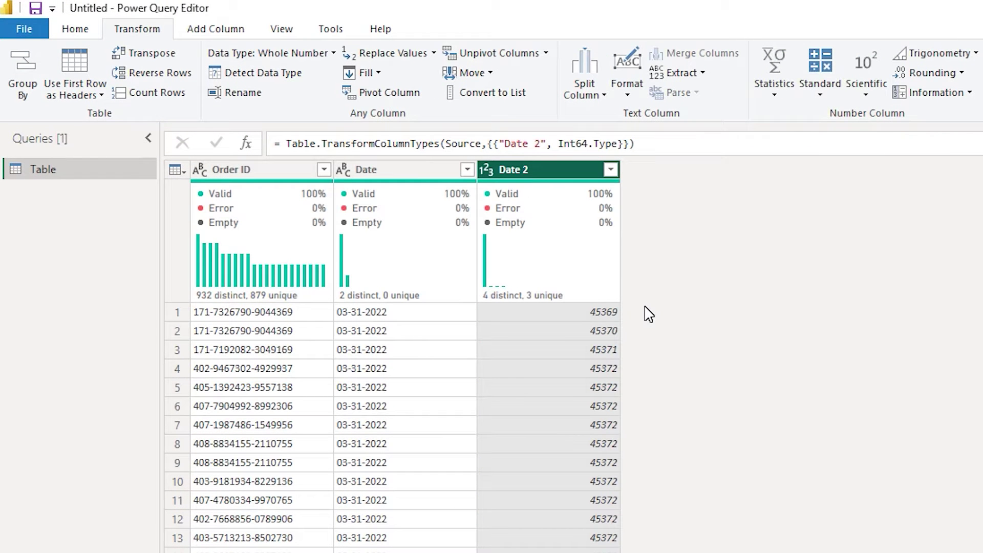
Retry Date on Date 2 with Replace current, then undo the erroring conversion
{"action": "left_click", "coordinate": [326, 57]}
{"action": "left_click", "coordinate": [276, 175]}
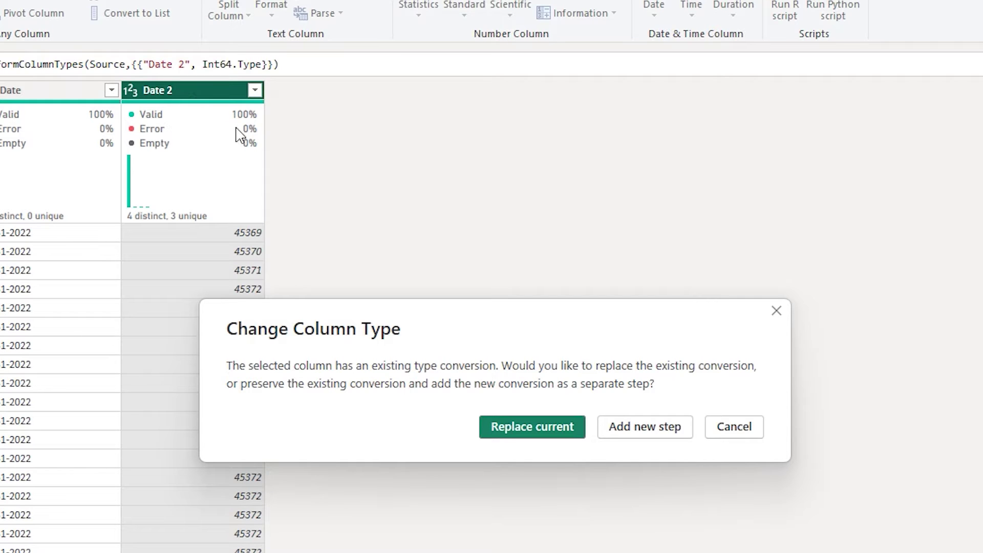
{"action": "left_click", "coordinate": [530, 424]}
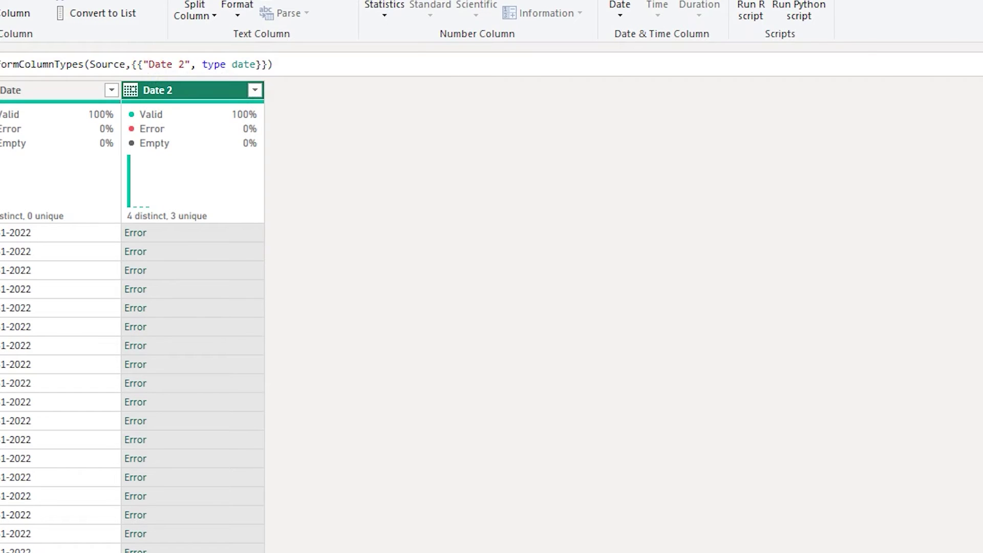
{"action": "key", "text": "Delete"}
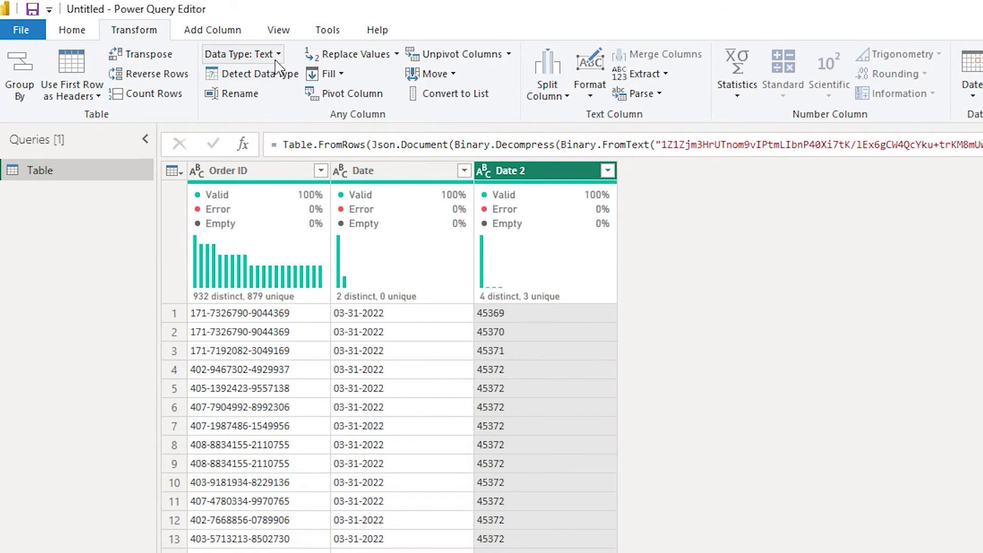
{"action": "left_click", "coordinate": [278, 55]}
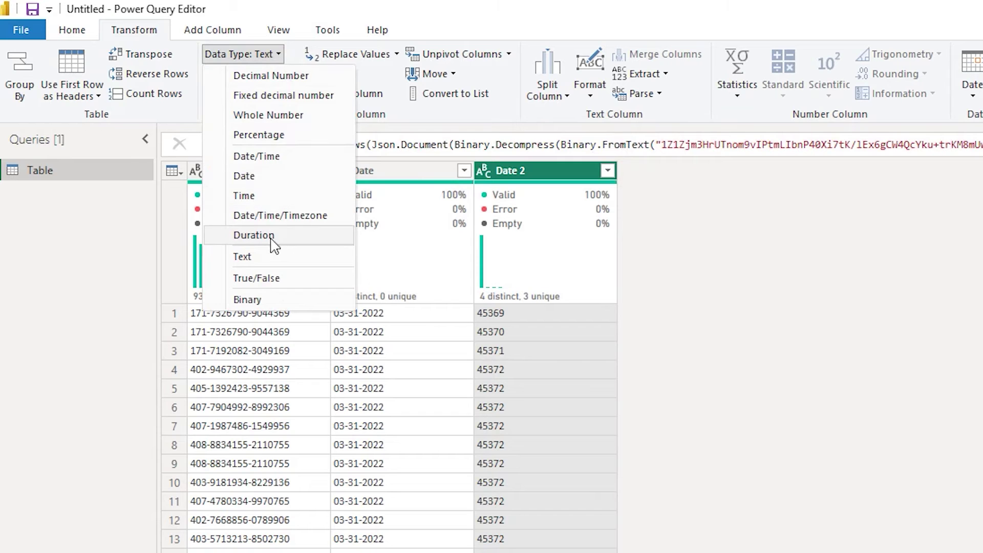
Convert Date 2 to Whole Number, then add the Date conversion as a new step
{"action": "left_click", "coordinate": [268, 115]}
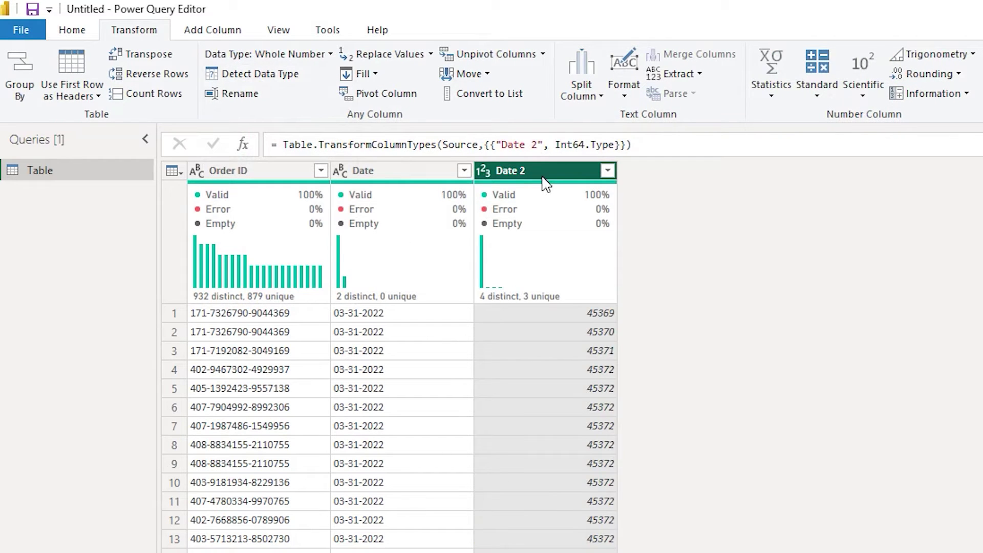
{"action": "left_click", "coordinate": [330, 54]}
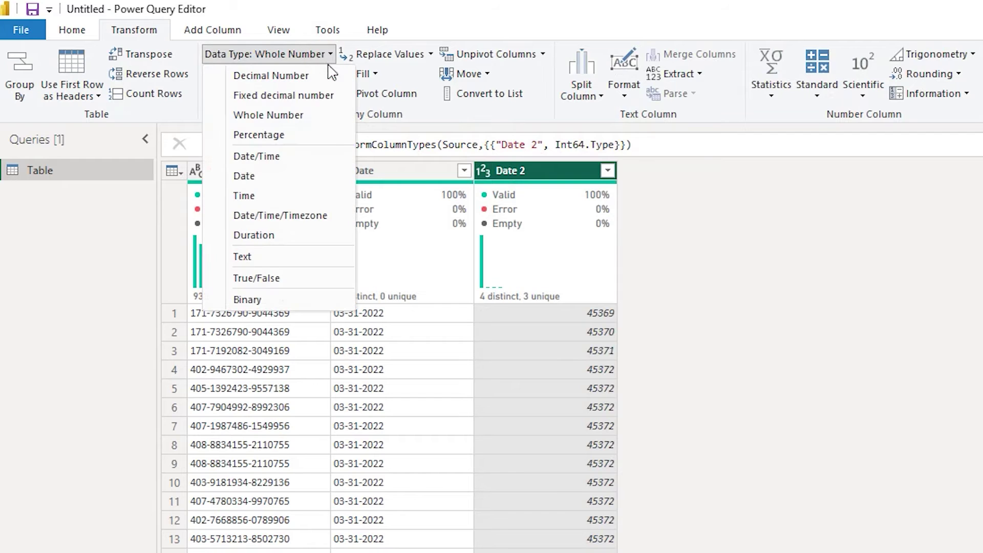
{"action": "left_click", "coordinate": [270, 179]}
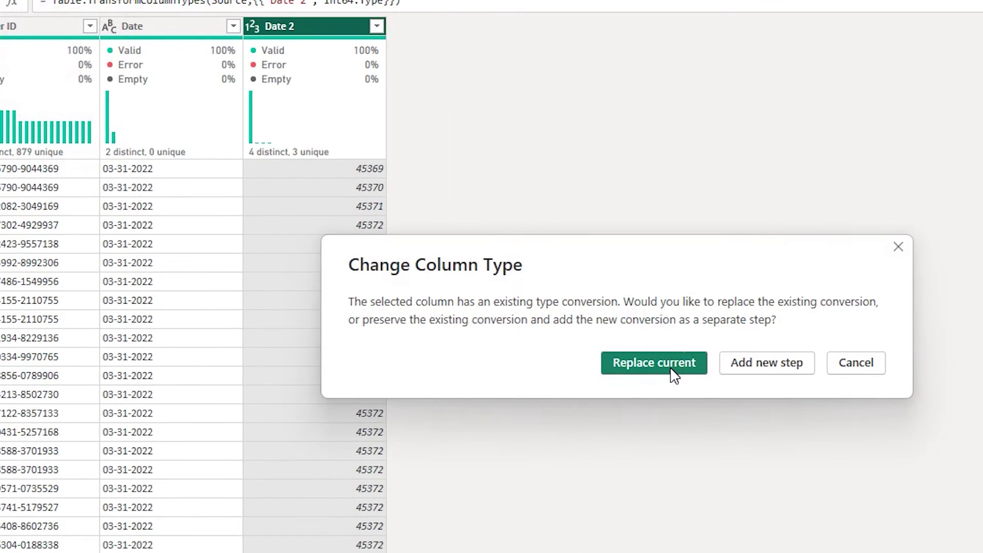
{"action": "left_click", "coordinate": [783, 368]}
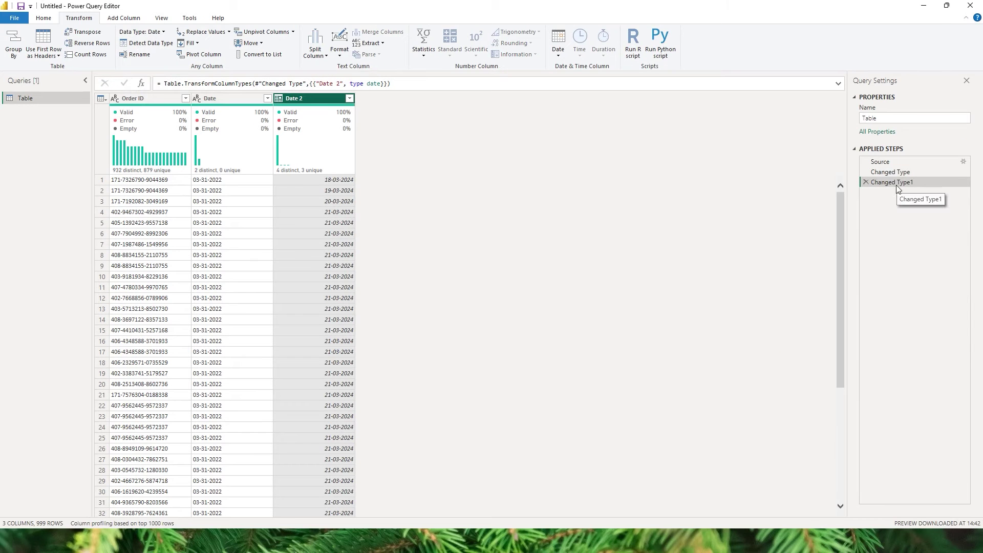
Check Changed Type and Changed Type1; Date 2 now shows dates 18-03-2024 to 21-03-2024
{"action": "left_click", "coordinate": [894, 172]}
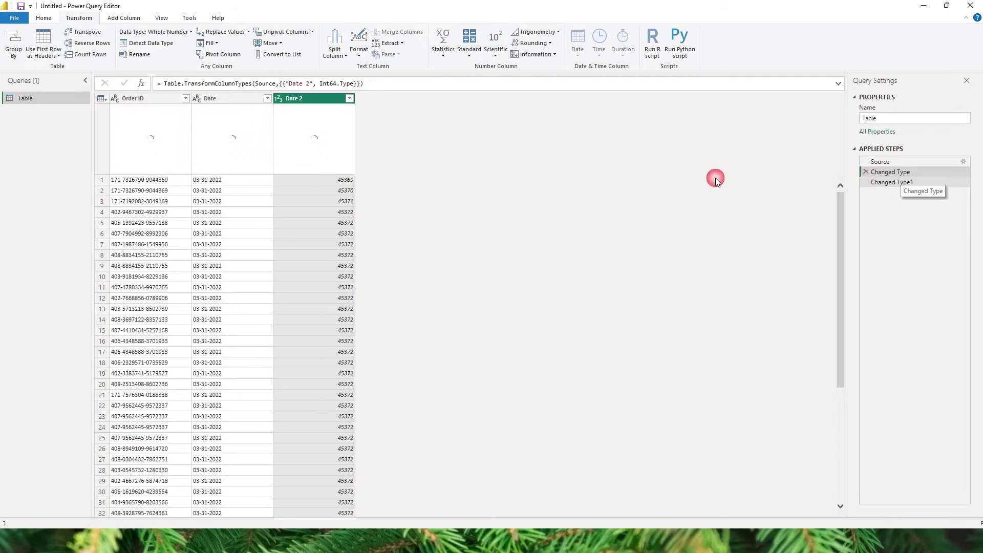
{"action": "mouse_move", "coordinate": [319, 119]}
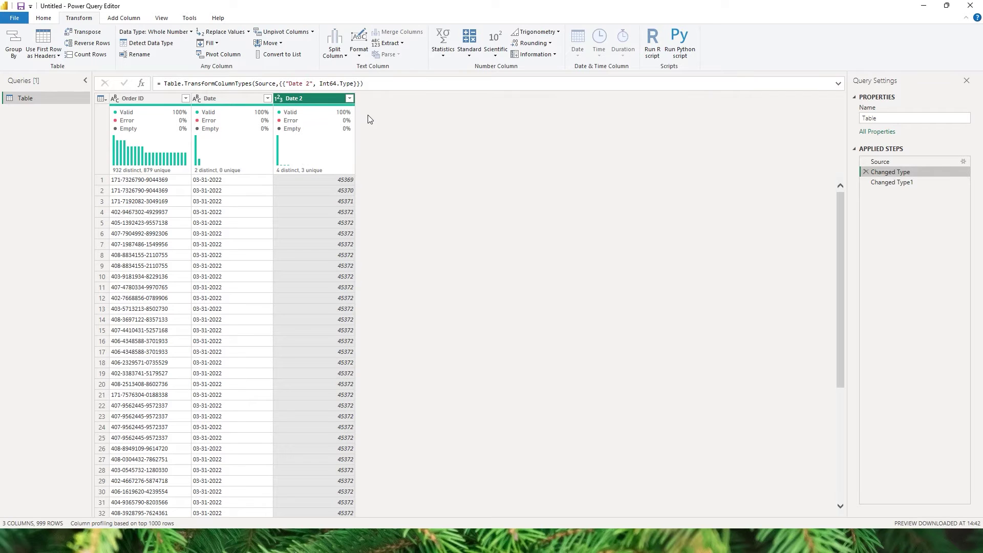
{"action": "left_click", "coordinate": [893, 183]}
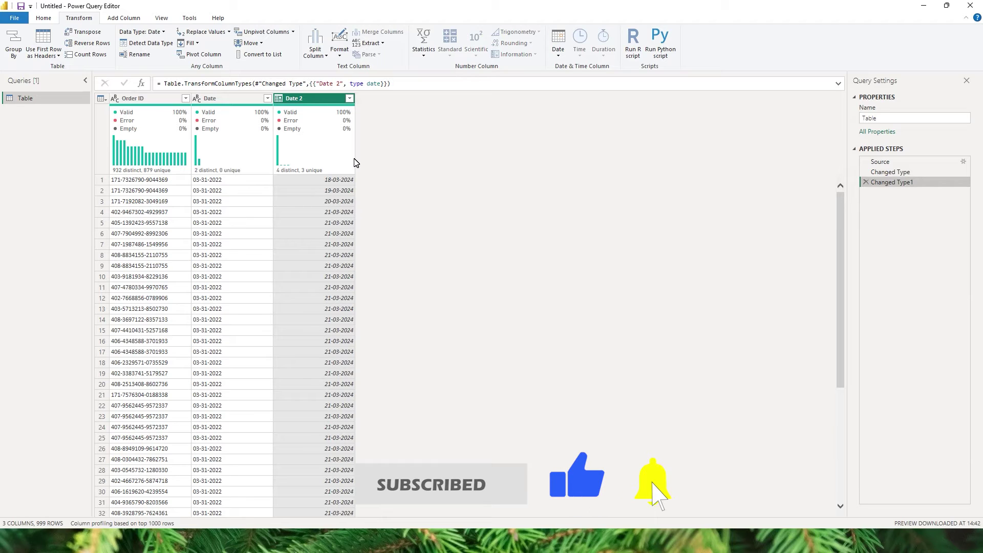
{"action": "left_click", "coordinate": [322, 103]}
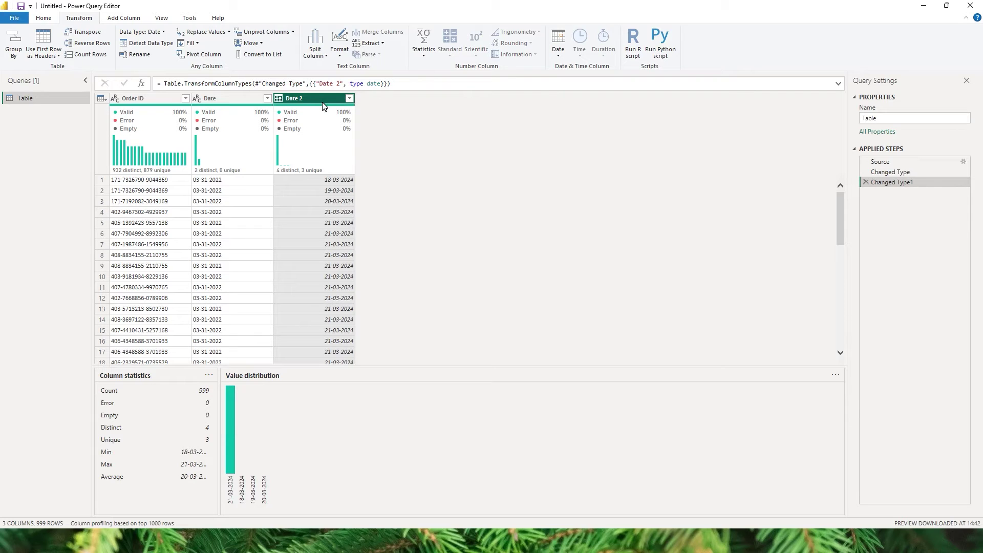
{"action": "left_click", "coordinate": [235, 104]}
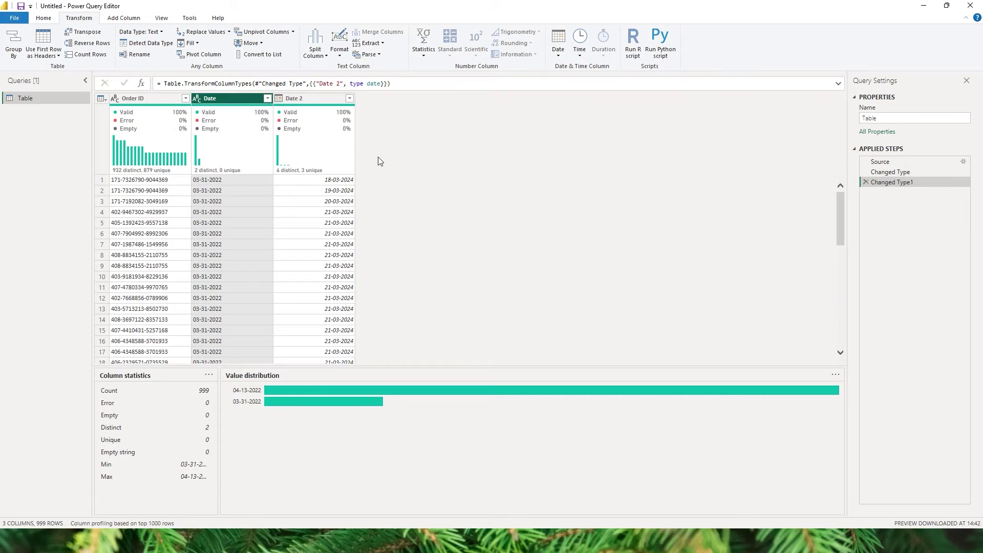
Inspect the Date and Date 2 columns at the Source step
{"action": "left_click", "coordinate": [311, 101]}
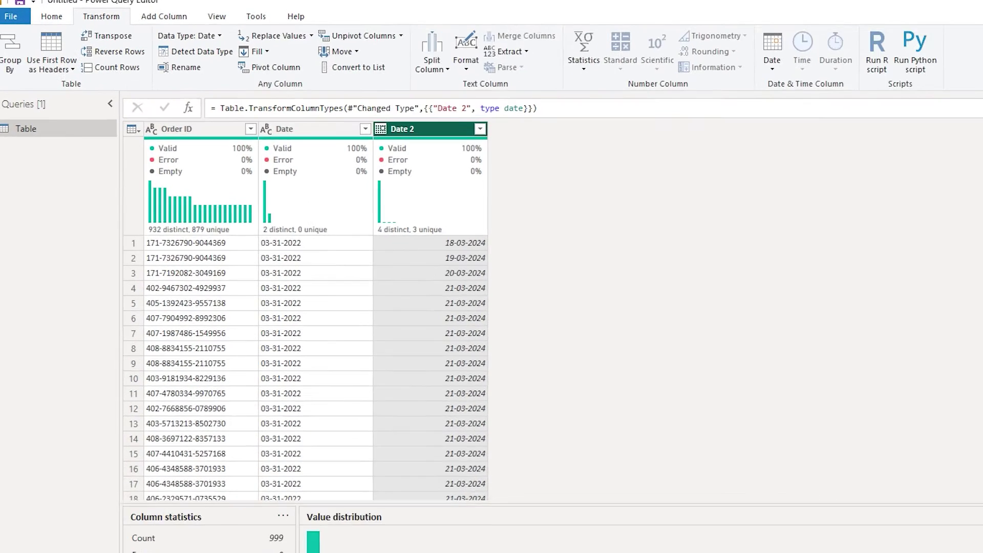
{"action": "left_click", "coordinate": [901, 163]}
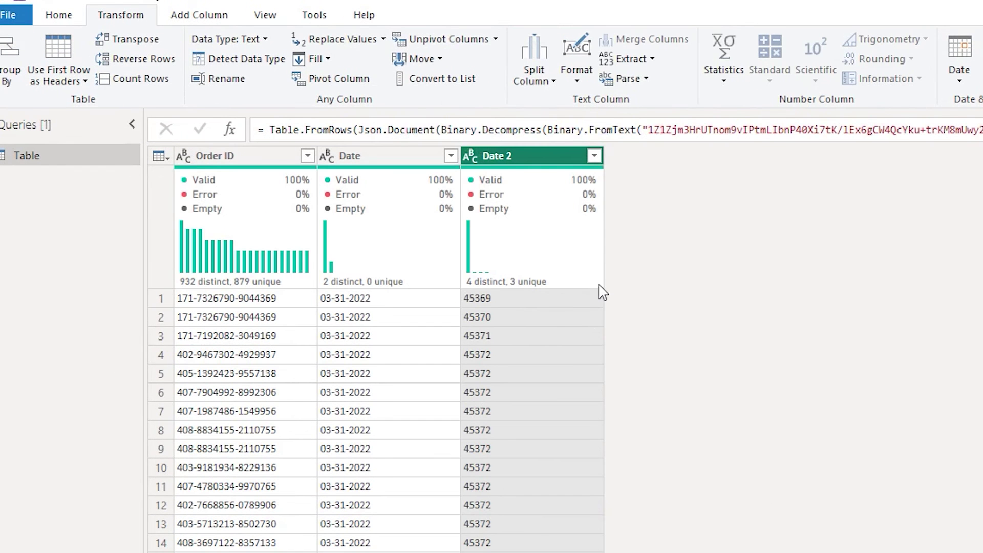
{"action": "left_click", "coordinate": [378, 162]}
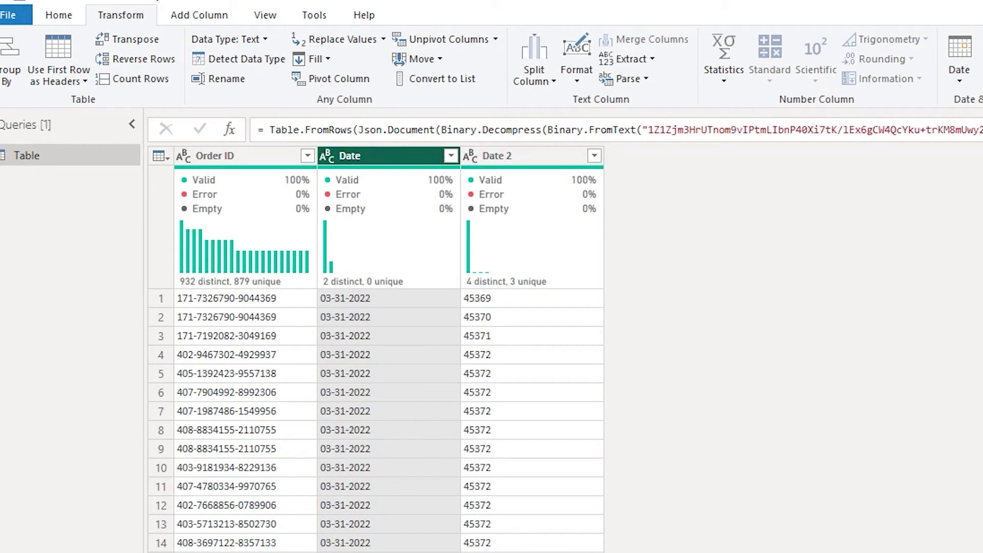
{"action": "left_click", "coordinate": [519, 159]}
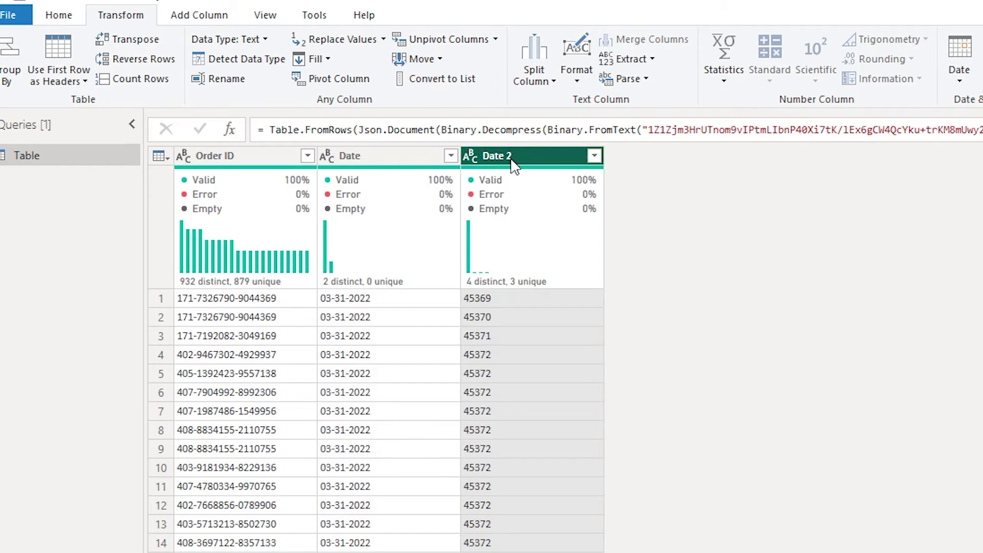
{"action": "left_click", "coordinate": [399, 153]}
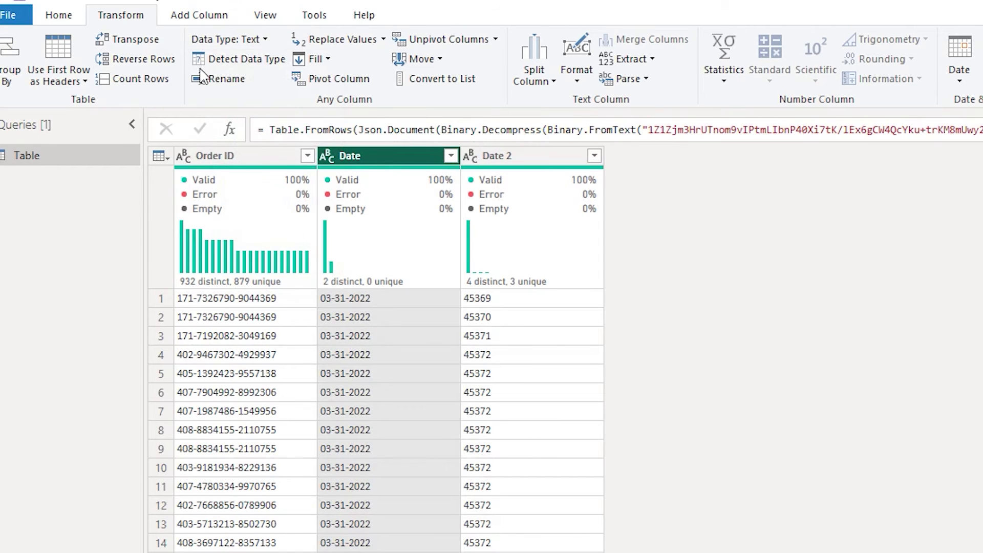
Try typing Date as Date, cancel the step insertion, and return to Changed Type1
{"action": "left_click", "coordinate": [262, 41]}
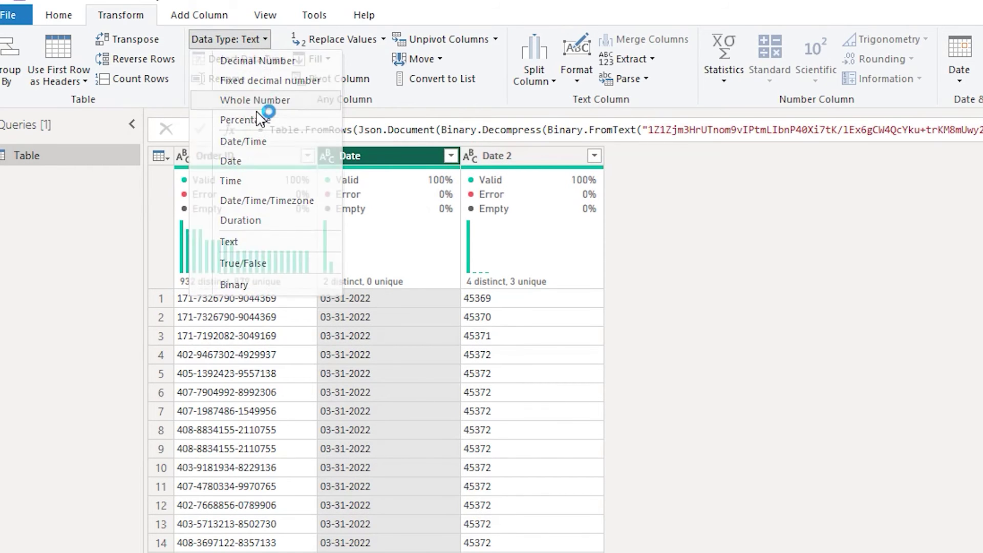
{"action": "left_click", "coordinate": [230, 161]}
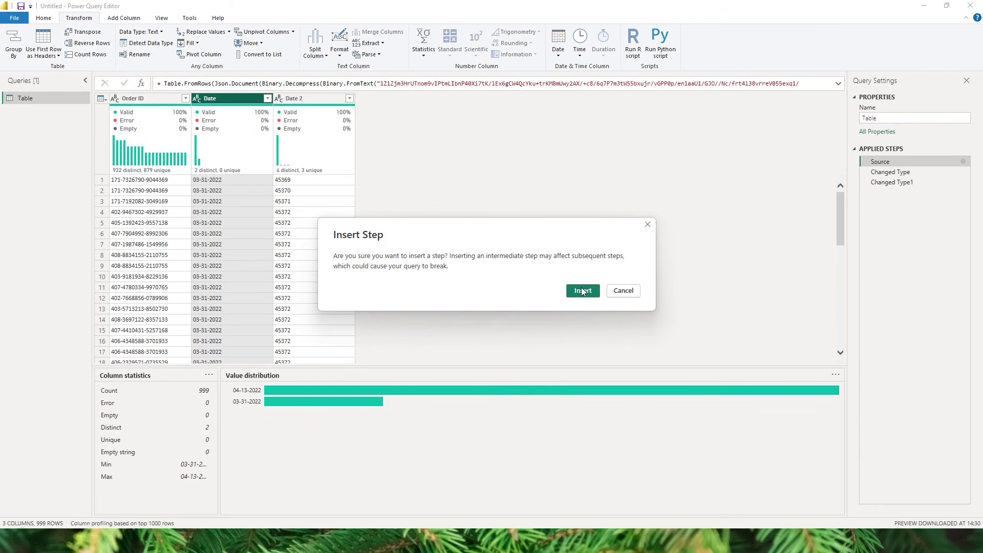
{"action": "left_click", "coordinate": [624, 293]}
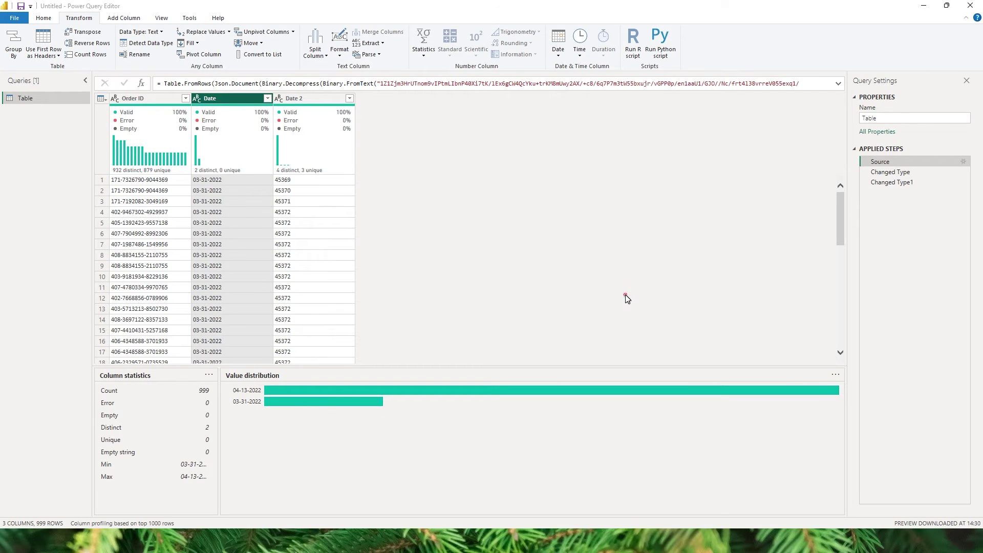
{"action": "left_click", "coordinate": [896, 183]}
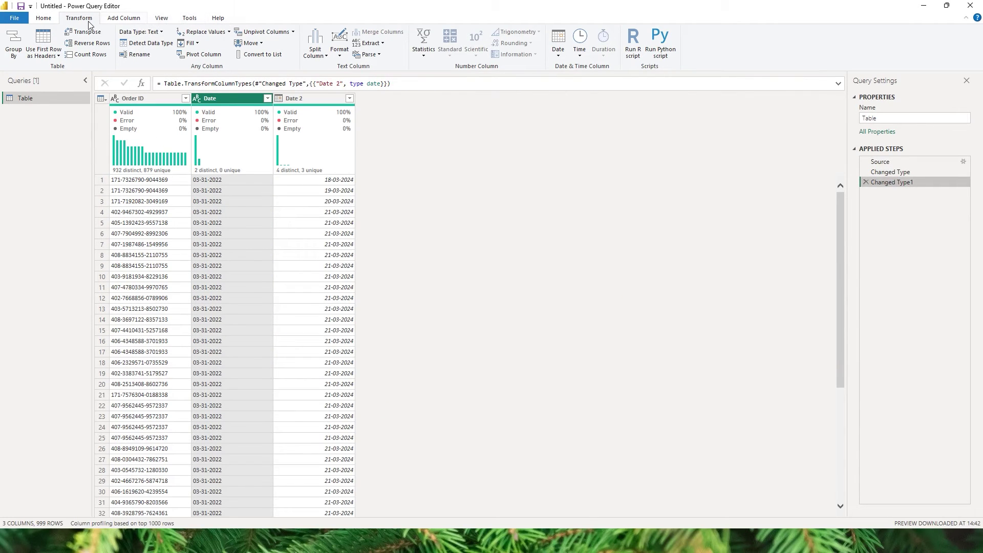
Convert the Date column to Whole Number, then undo it
{"action": "left_click", "coordinate": [159, 33]}
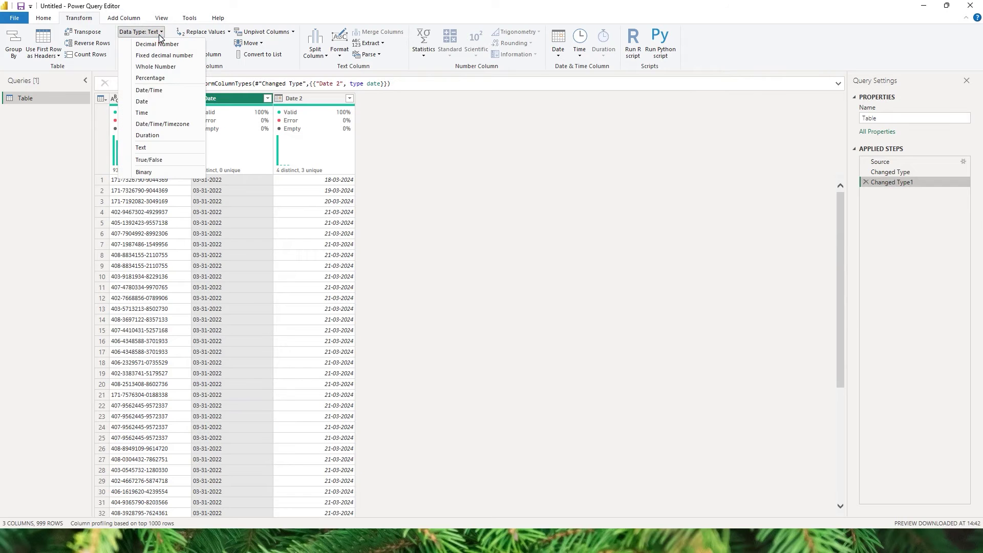
{"action": "left_click", "coordinate": [156, 66]}
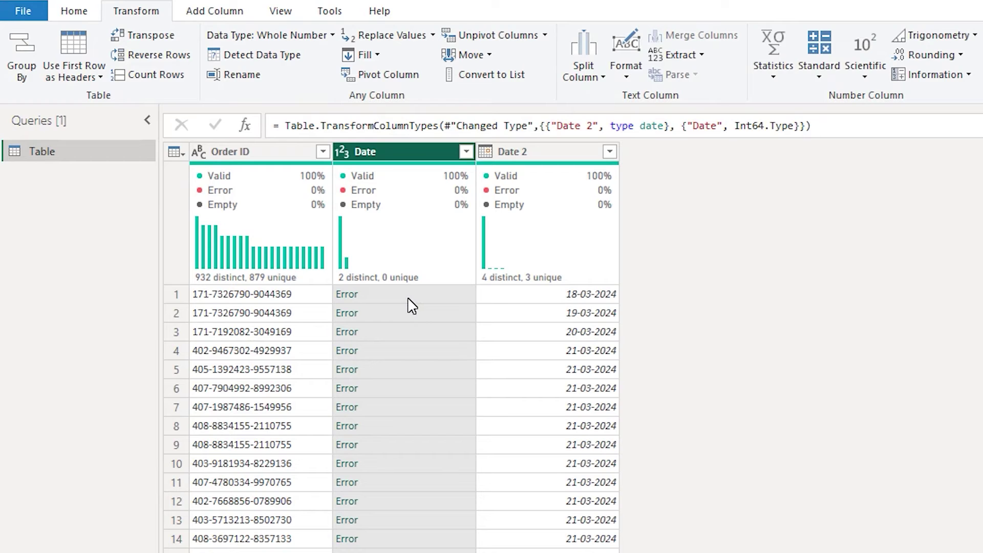
{"action": "key", "text": "ctrl+z"}
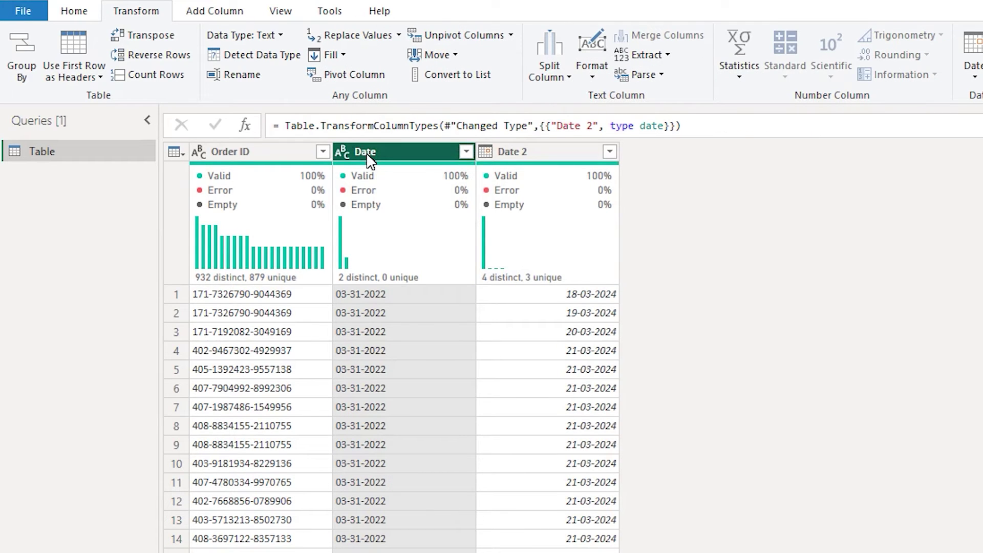
Set Date to Date type, then remove {"Date", type date} from the step formula
{"action": "left_click", "coordinate": [280, 35]}
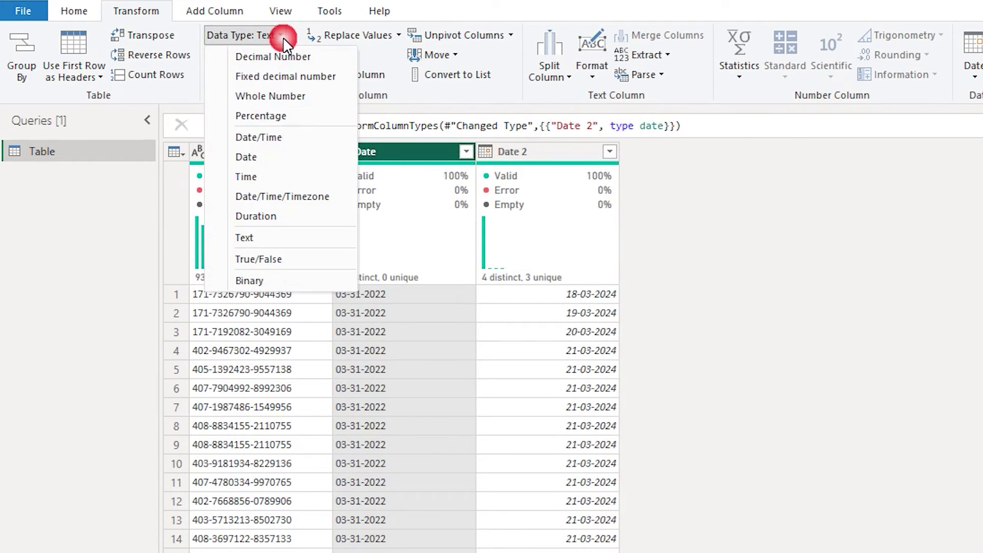
{"action": "left_click", "coordinate": [280, 159]}
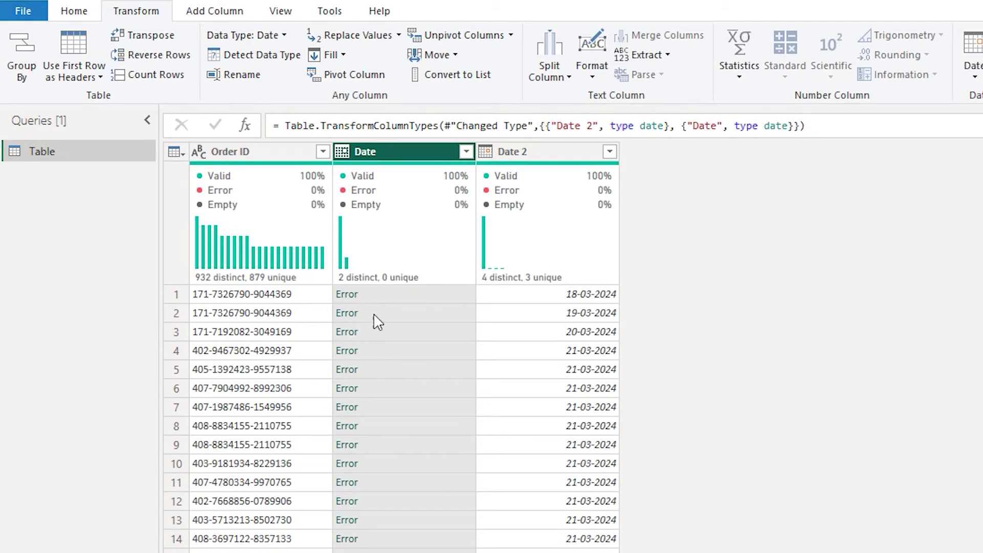
{"action": "left_click_drag", "start_coordinate": [667, 128], "coordinate": [793, 137]}
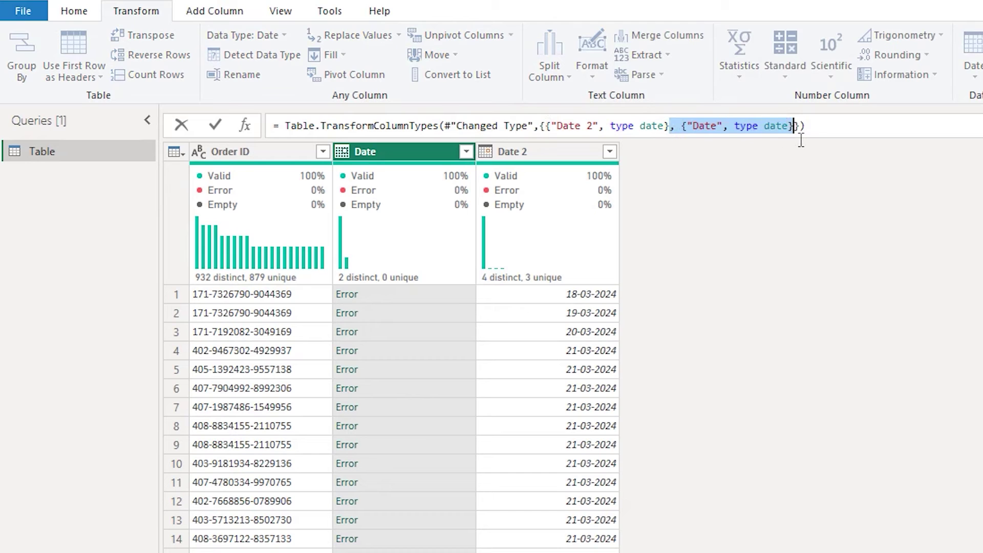
{"action": "key", "text": "BackSpace"}
{"action": "key", "text": "Return"}
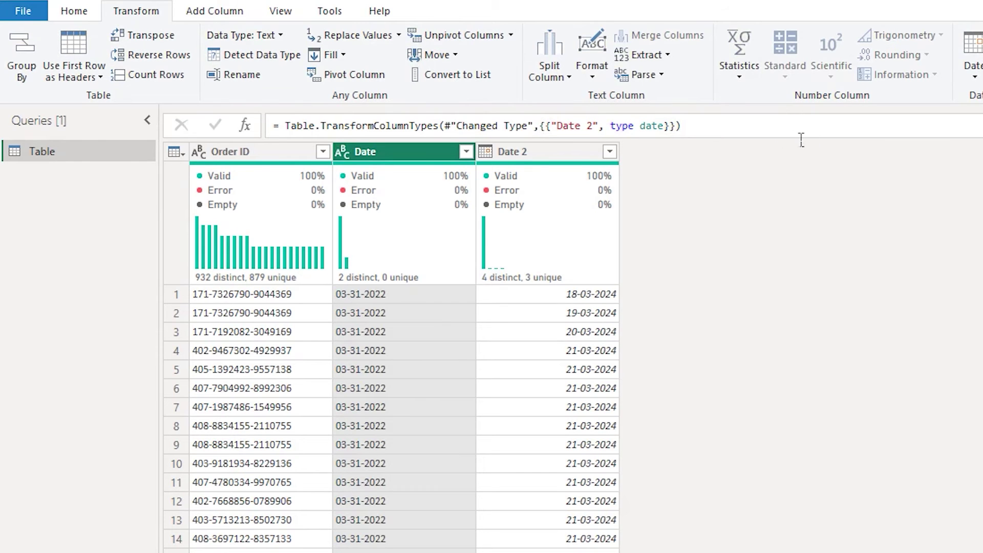
{"action": "right_click", "coordinate": [390, 156]}
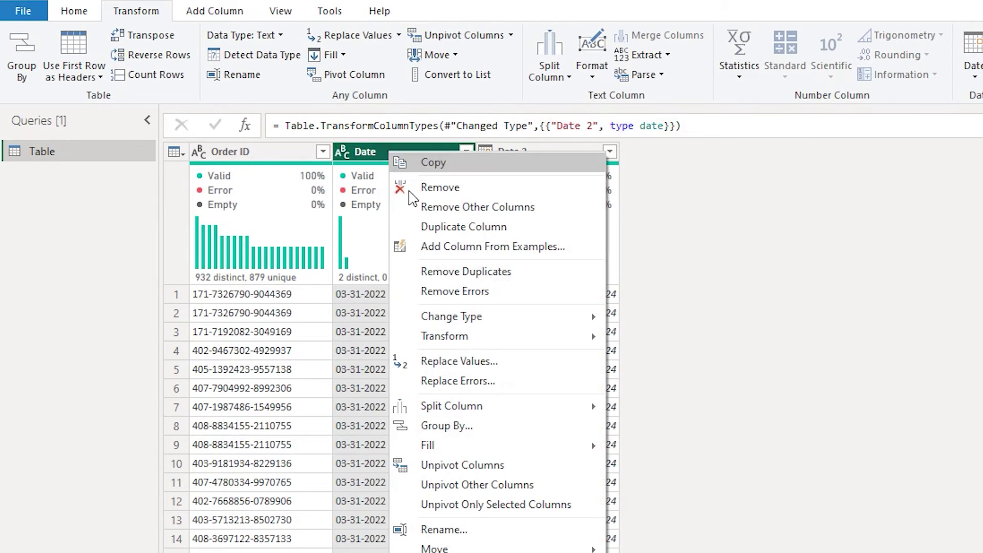
Start Change Type Using Locale on the Date column with Date as the target type
{"action": "mouse_move", "coordinate": [424, 318]}
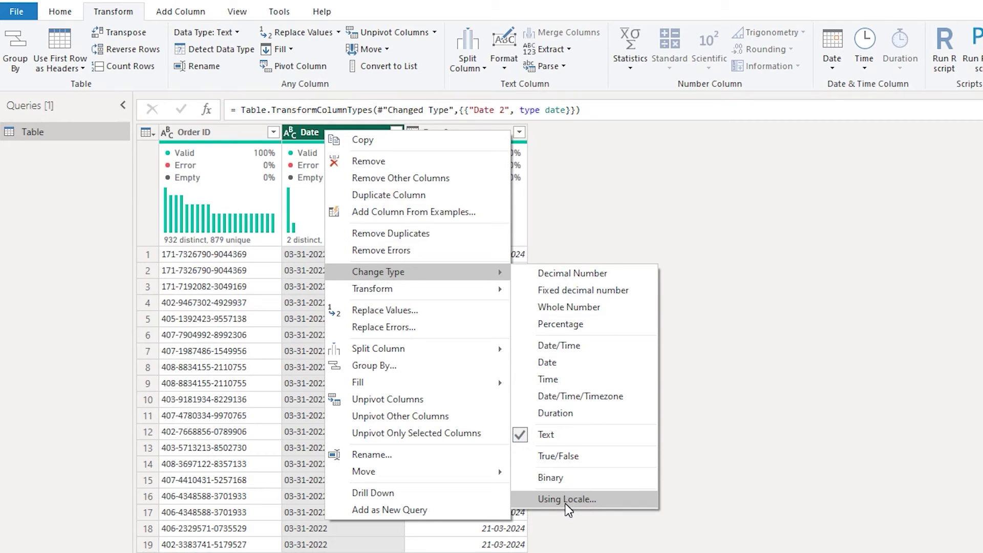
{"action": "left_click", "coordinate": [617, 465]}
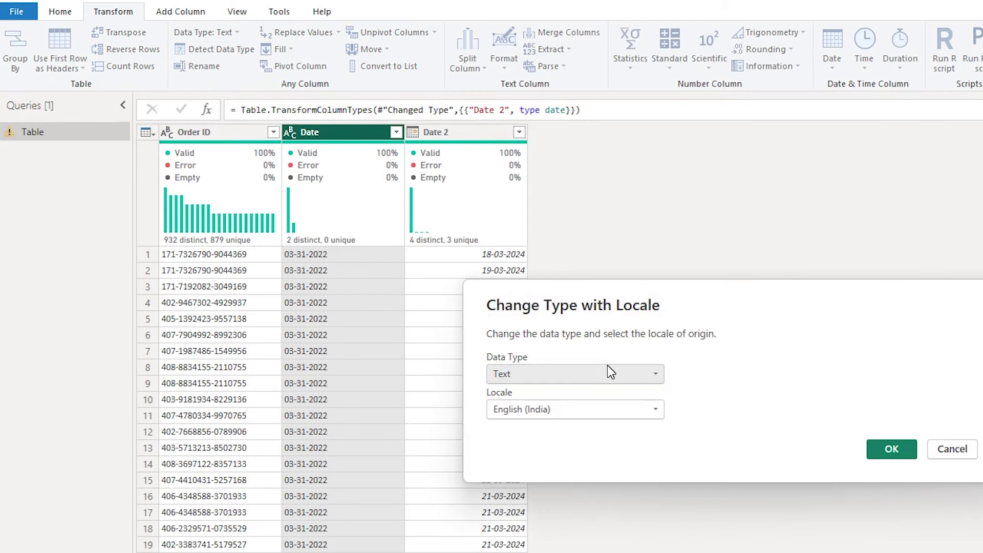
{"action": "left_click", "coordinate": [542, 374]}
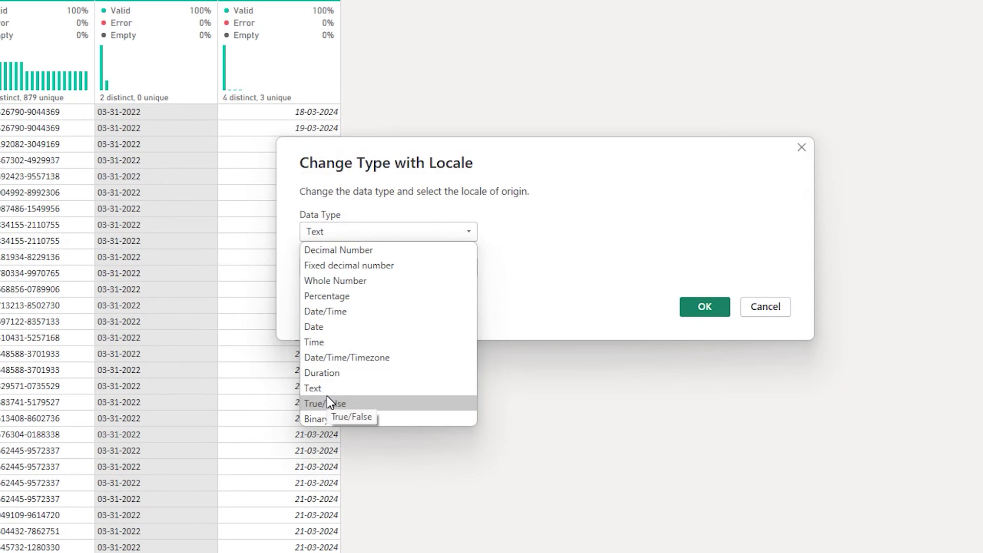
{"action": "left_click", "coordinate": [325, 328]}
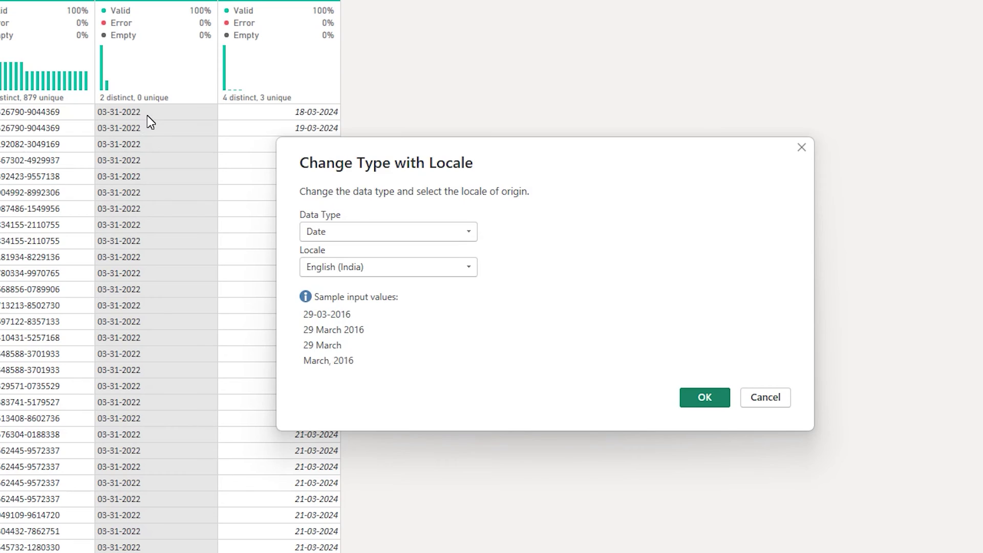
Convert Date with the English (United States) locale, giving dates like 31-03-2022
{"action": "left_click", "coordinate": [358, 267]}
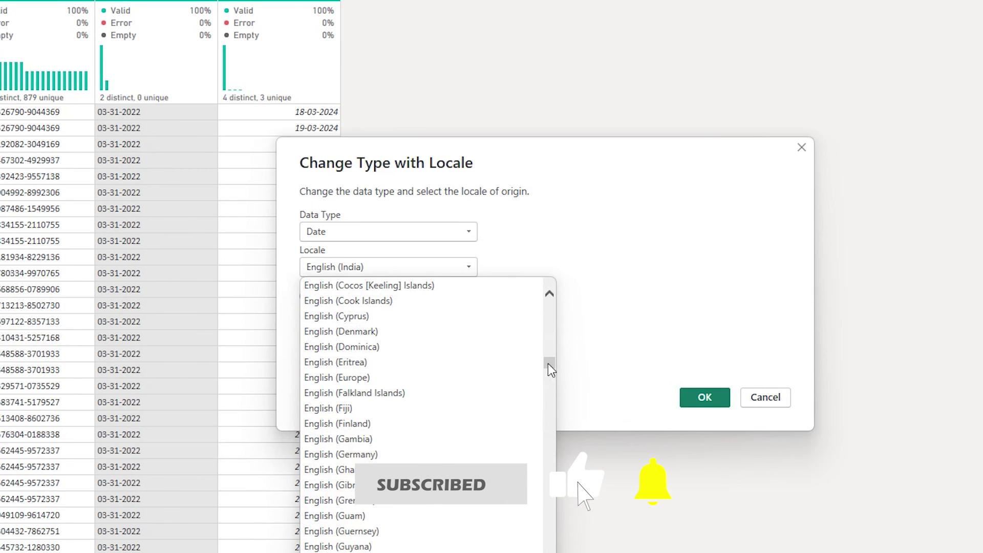
{"action": "left_click_drag", "start_coordinate": [547, 364], "coordinate": [551, 399]}
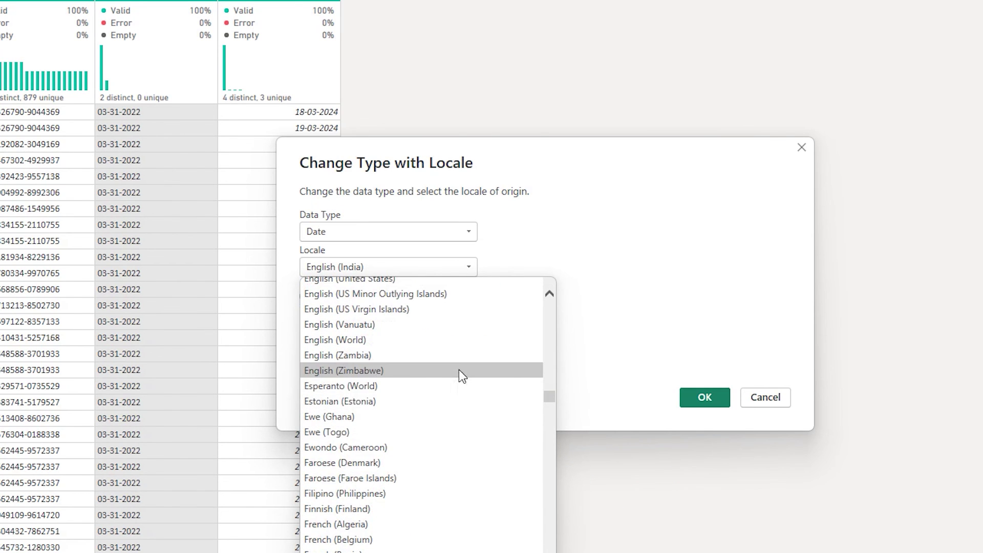
{"action": "scroll", "coordinate": [395, 287], "scroll_direction": "up", "scroll_amount": 1}
{"action": "left_click", "coordinate": [377, 316]}
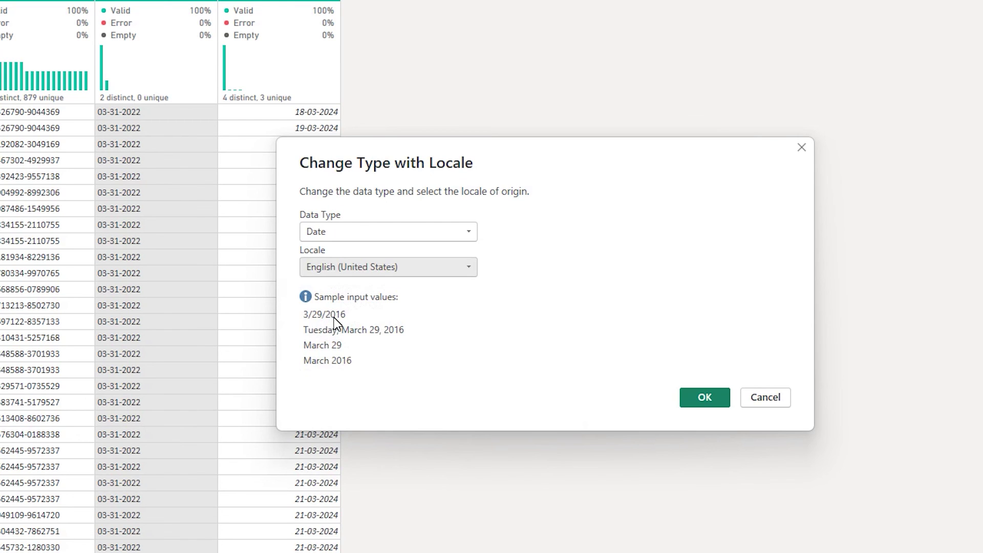
{"action": "left_click", "coordinate": [703, 398]}
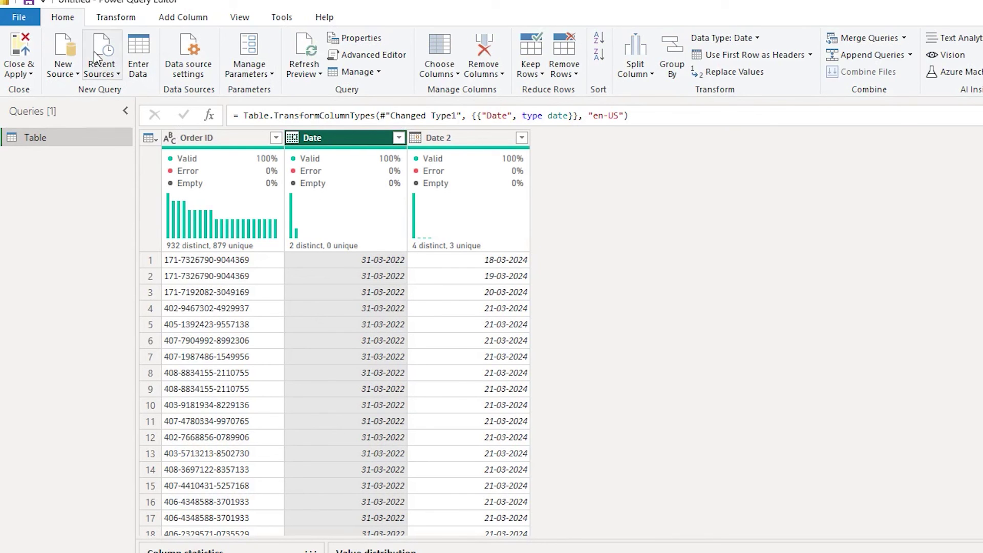
Bring up the Transform commands to check the Date column's data type
{"action": "left_click", "coordinate": [121, 20]}
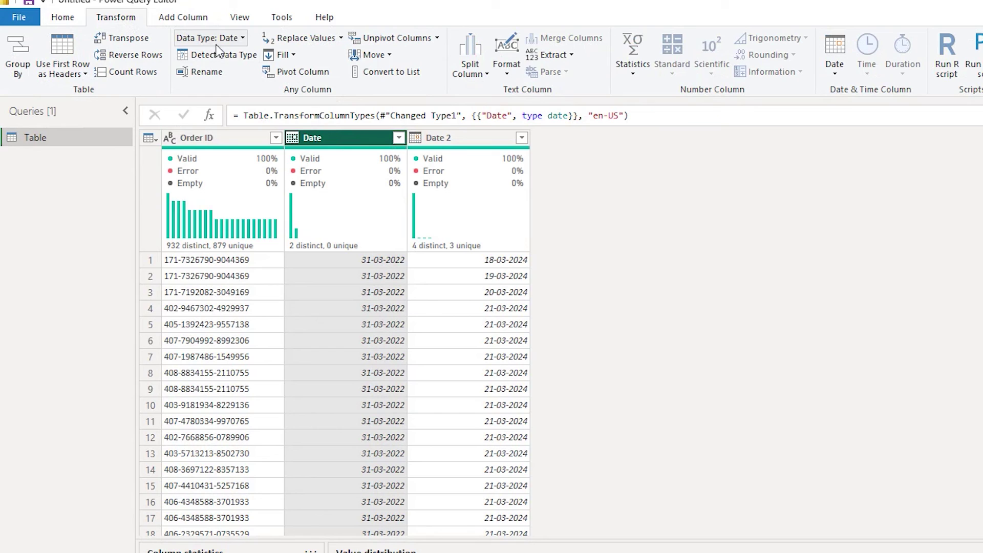